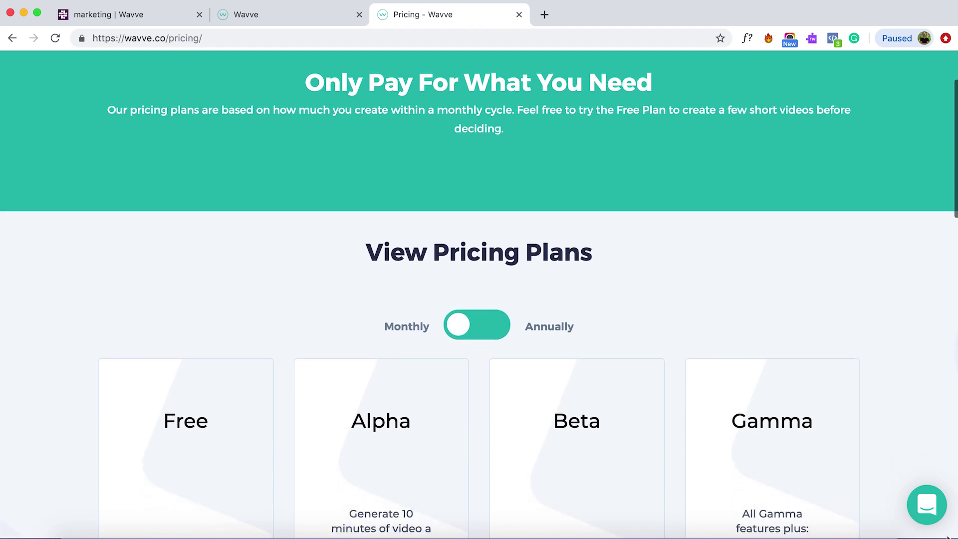
- Scroll down through the Wavve pricing plans
scroll(947, 537, "down", 5)
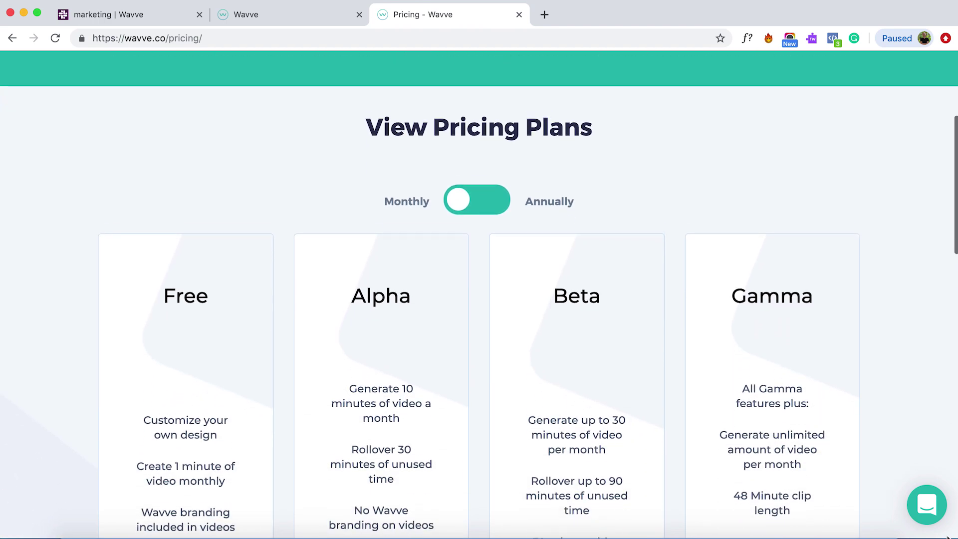
scroll(947, 537, "down", 5)
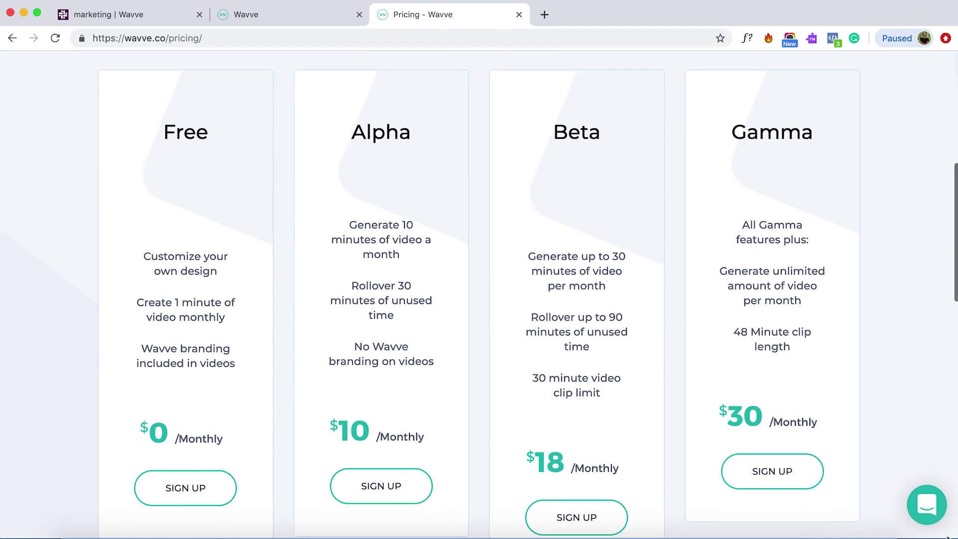
scroll(947, 537, "down", 1)
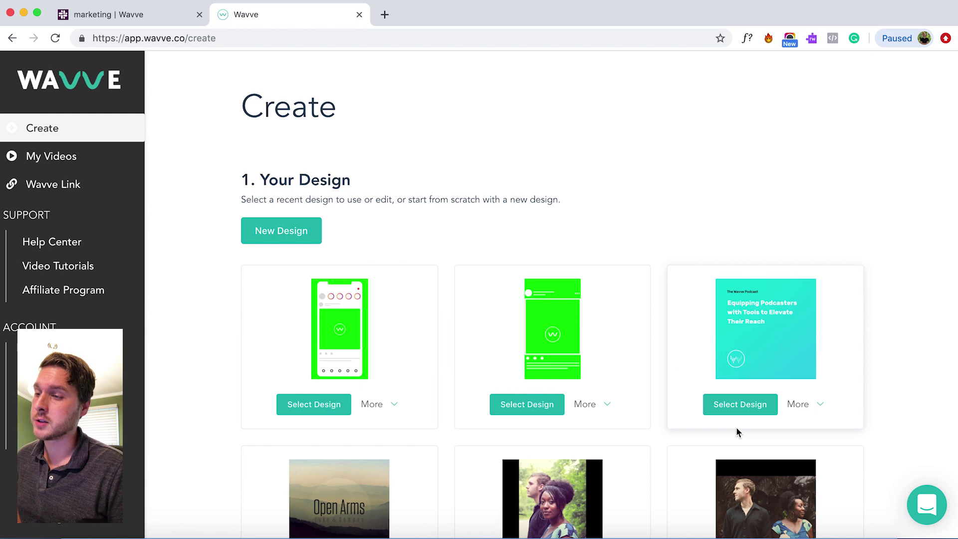
- Start a new design with square 1080 x 1080 dimensions
left_click(297, 235)
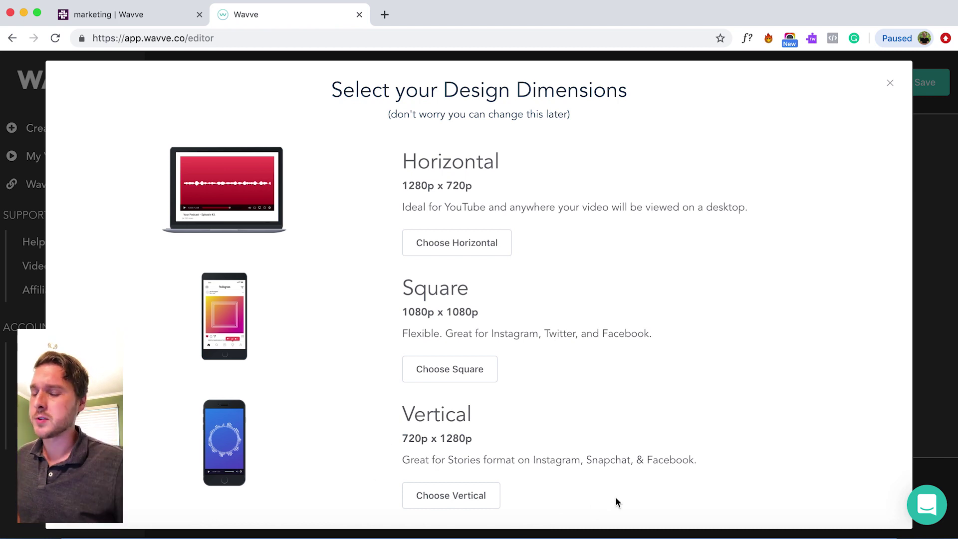
left_click(479, 380)
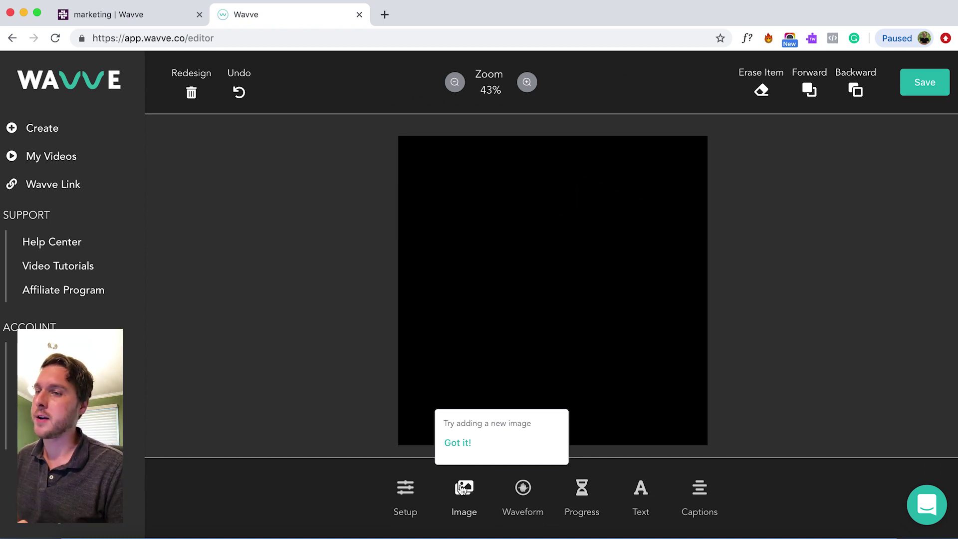
- Upload openarmscover.png as the canvas artwork, then bring up the waveform styles
left_click(461, 487)
left_click(469, 503)
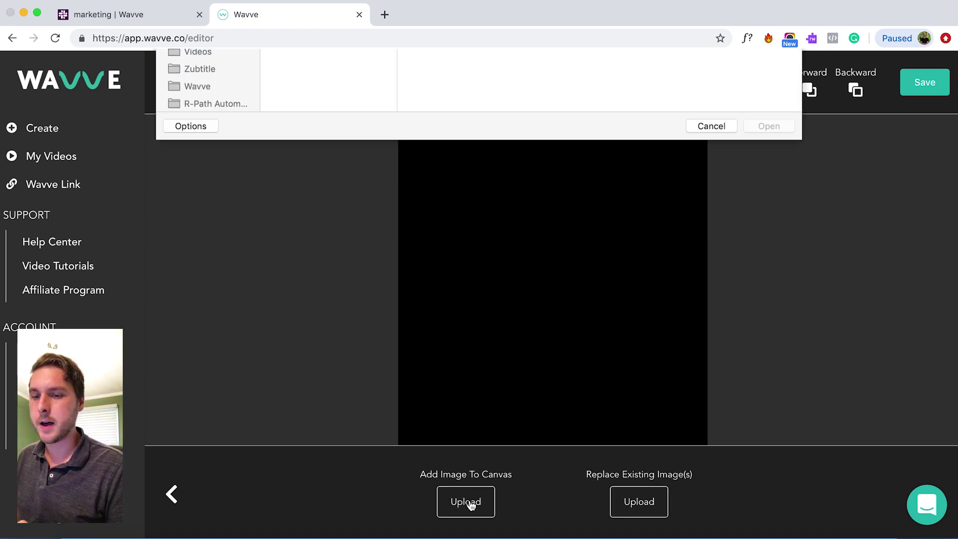
left_click(327, 134)
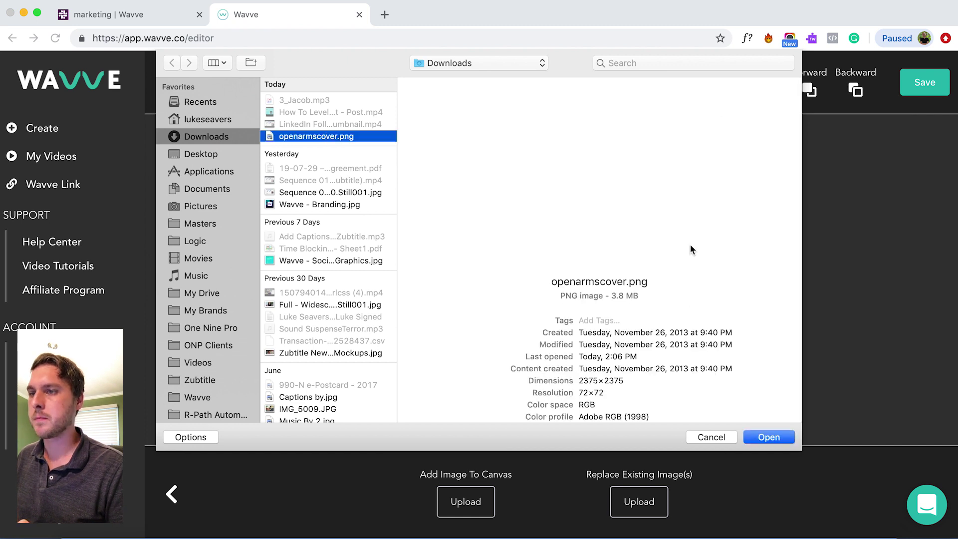
key("Return")
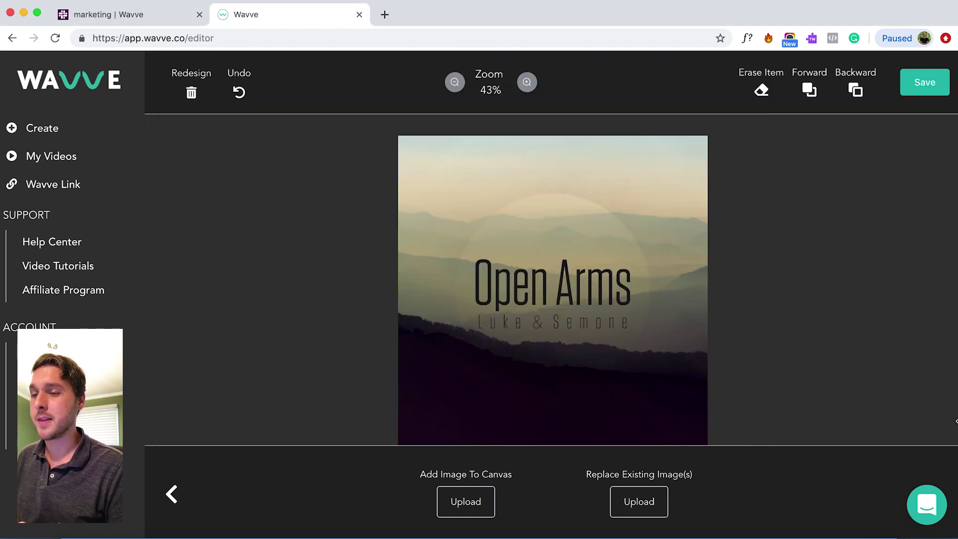
left_click(171, 499)
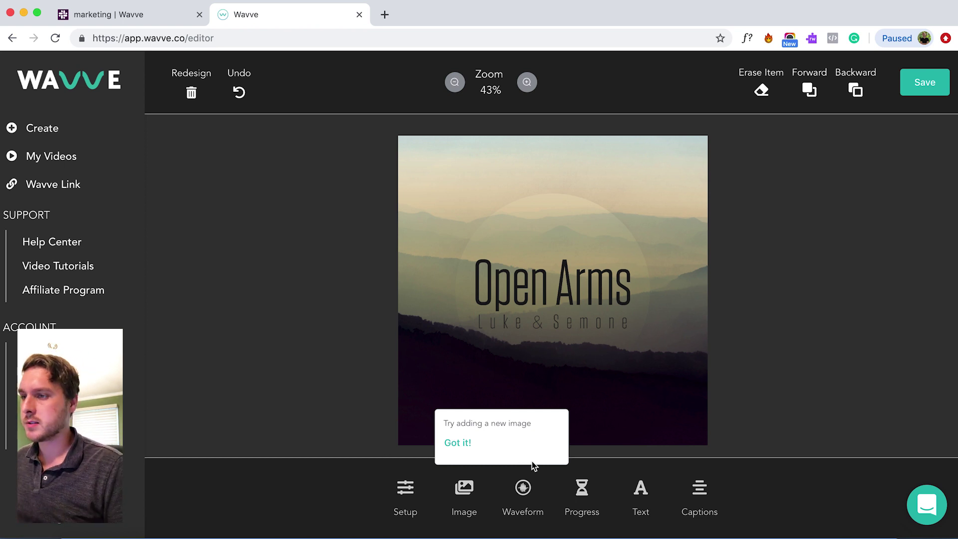
left_click(523, 487)
- Try several waveform styles and settle on the radial bar ring
left_click(238, 488)
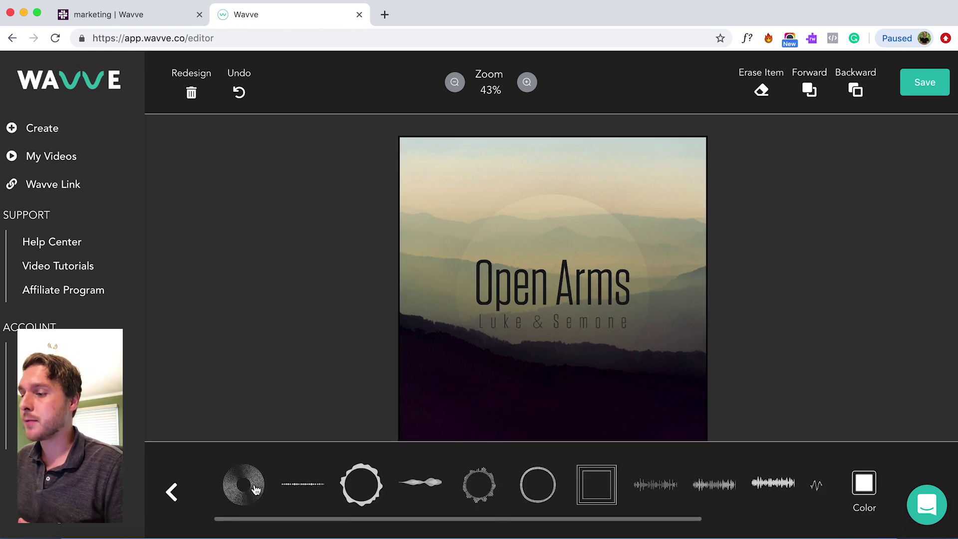
left_click(303, 489)
left_click(374, 484)
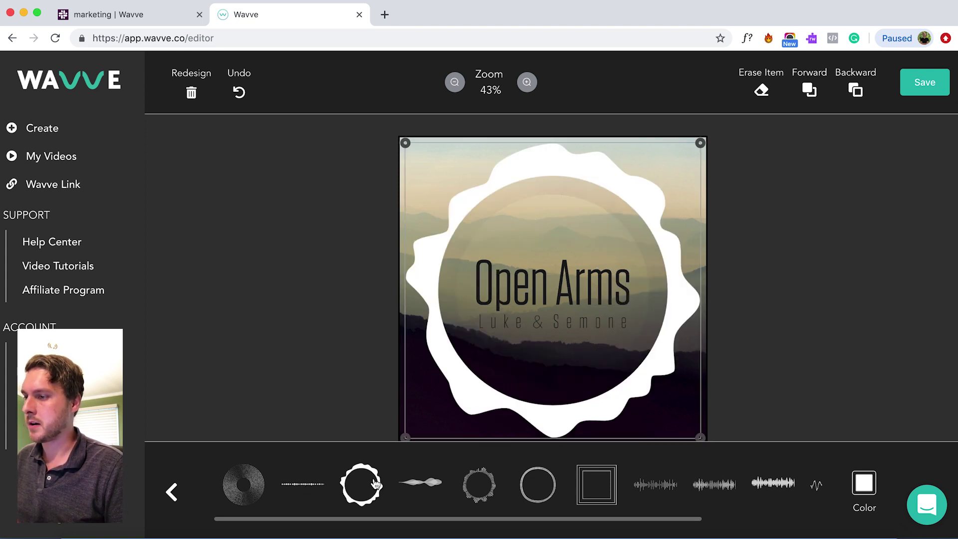
left_click(432, 484)
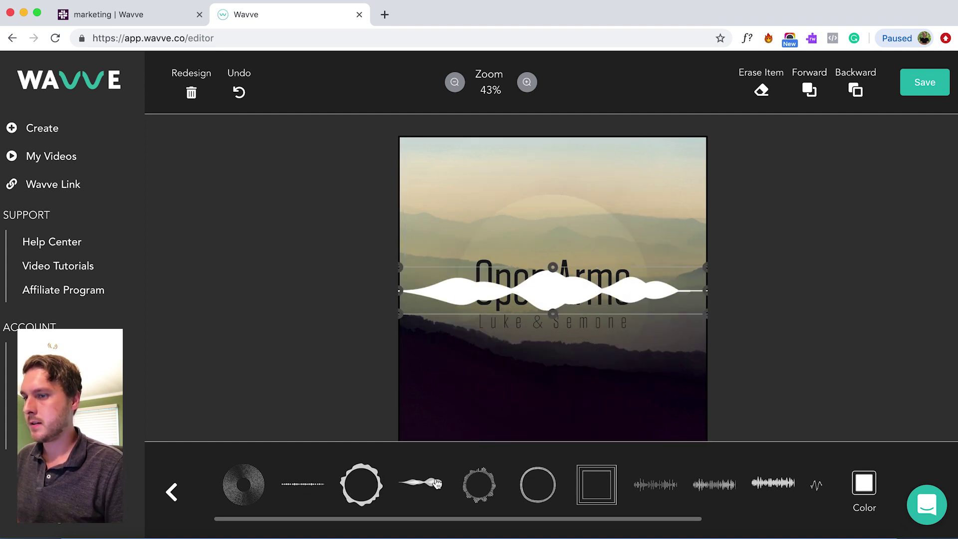
left_click(538, 484)
left_click(597, 475)
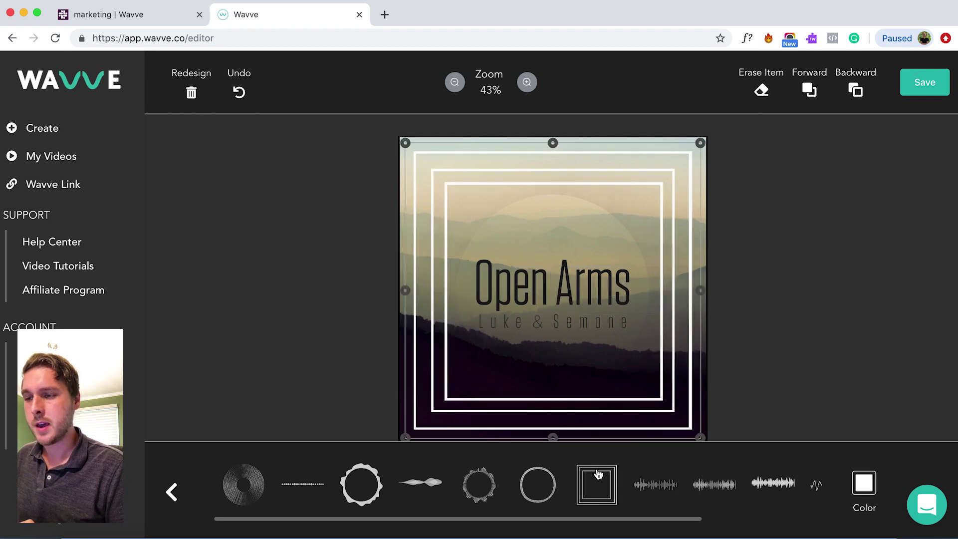
left_click(491, 479)
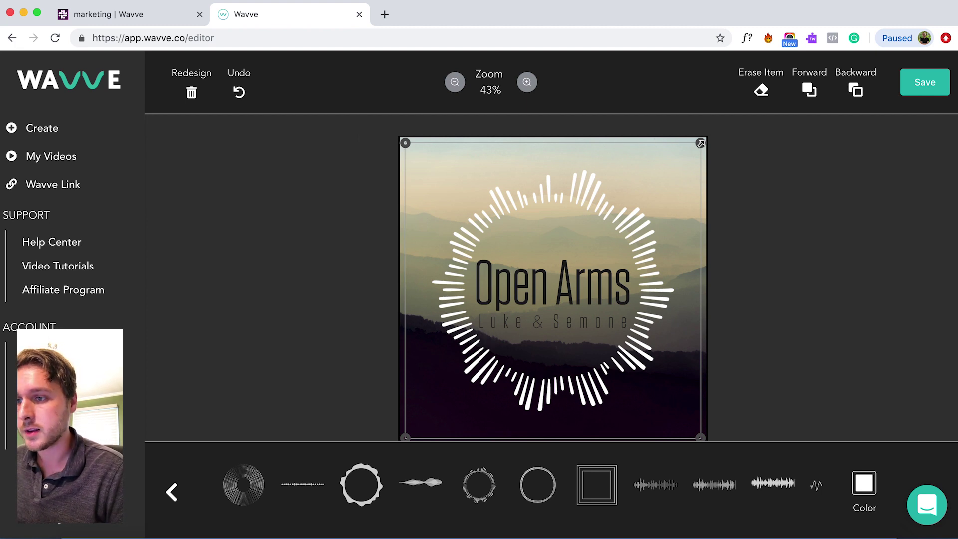
- Resize and reposition the radial waveform so it encircles the Open Arms title
left_click_drag(700, 144, 627, 227)
left_click_drag(599, 271, 622, 184)
left_click_drag(648, 352, 714, 439)
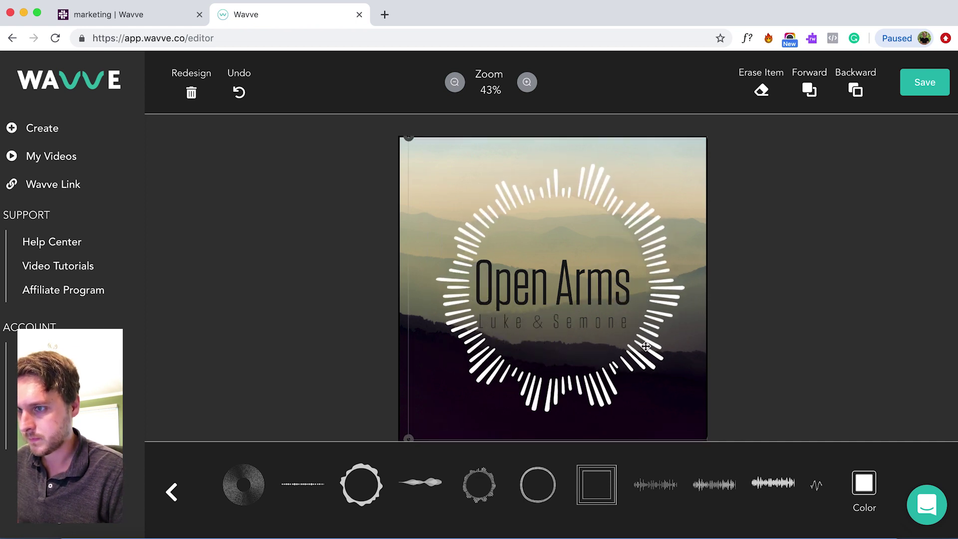
left_click_drag(408, 440, 400, 456)
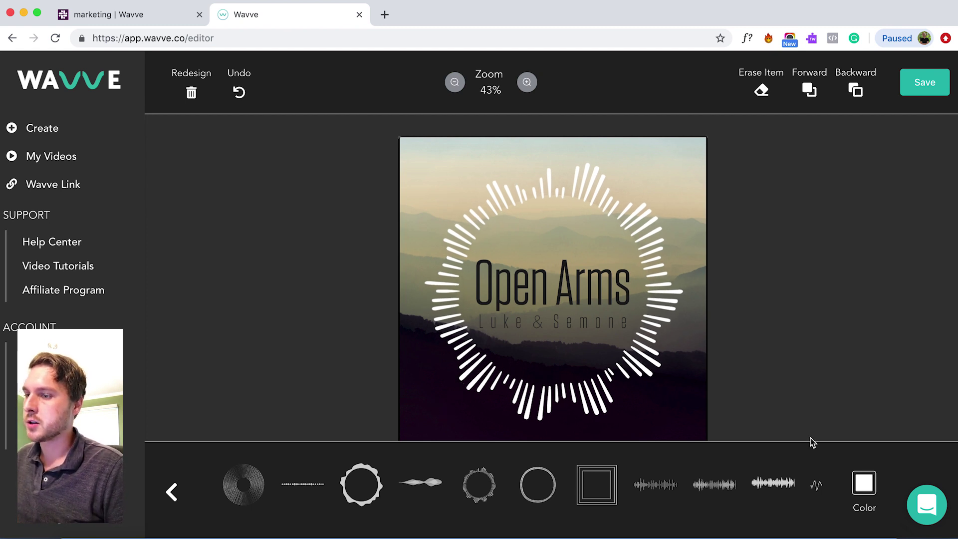
- Recolour the waveform dark #151515
left_click(864, 494)
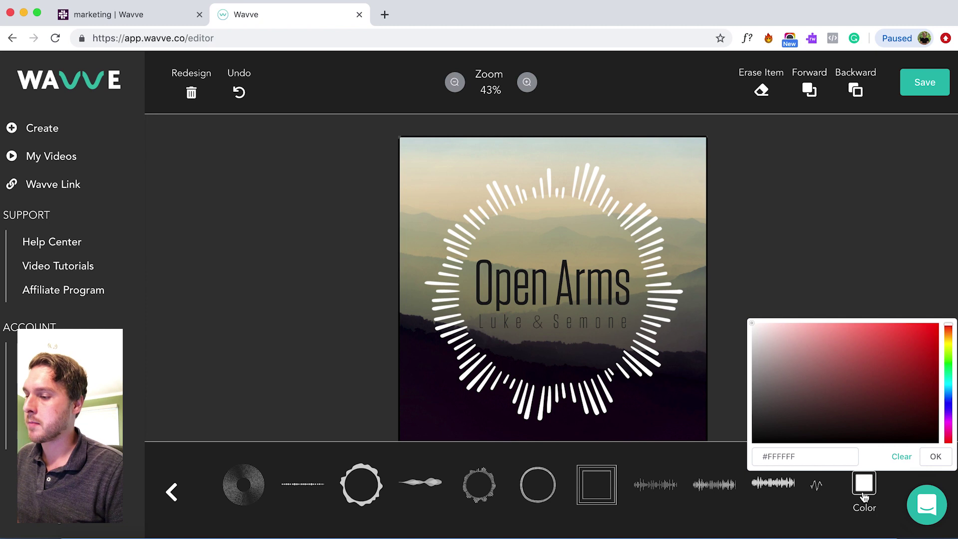
left_click_drag(768, 425, 750, 433)
left_click(948, 456)
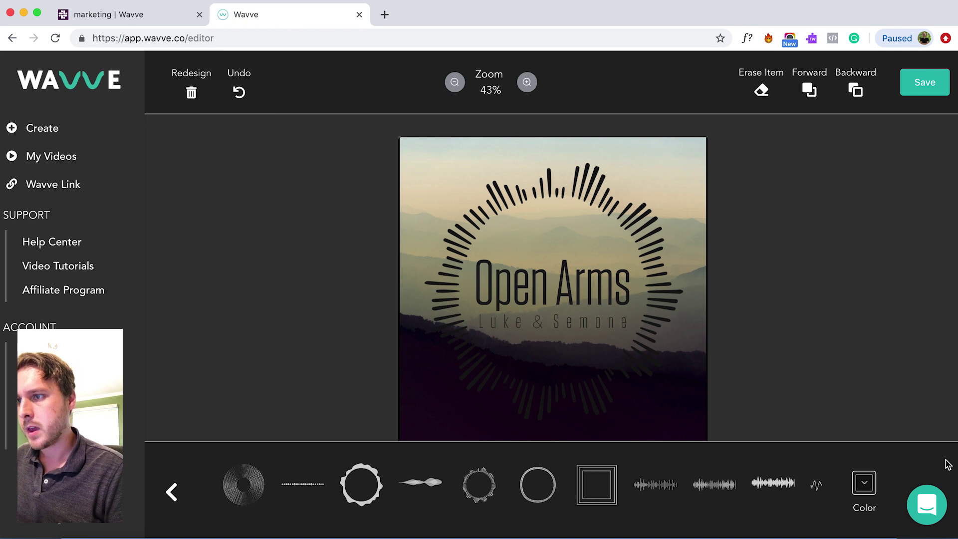
left_click(172, 492)
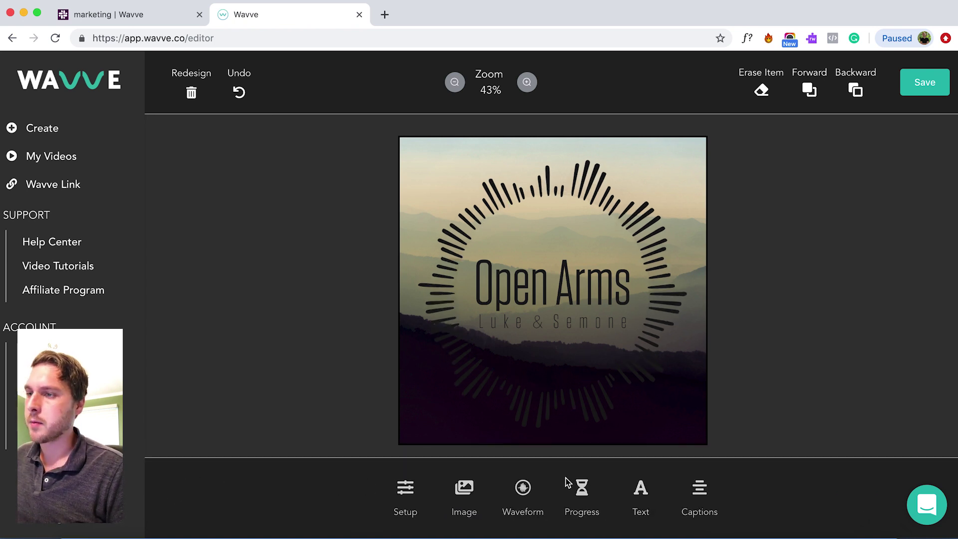
- Add a progress indicator, settling on the horizontal bar style
left_click(580, 492)
left_click(268, 486)
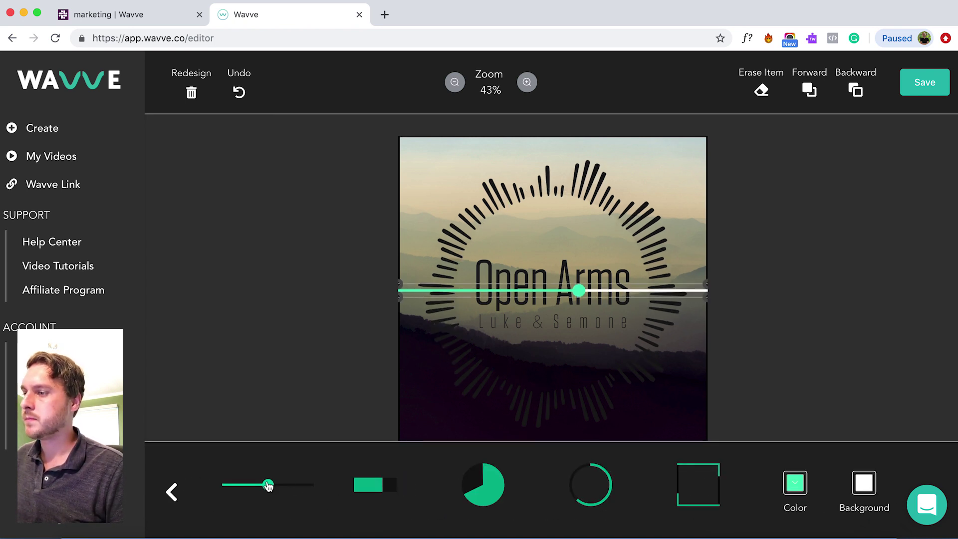
left_click(483, 485)
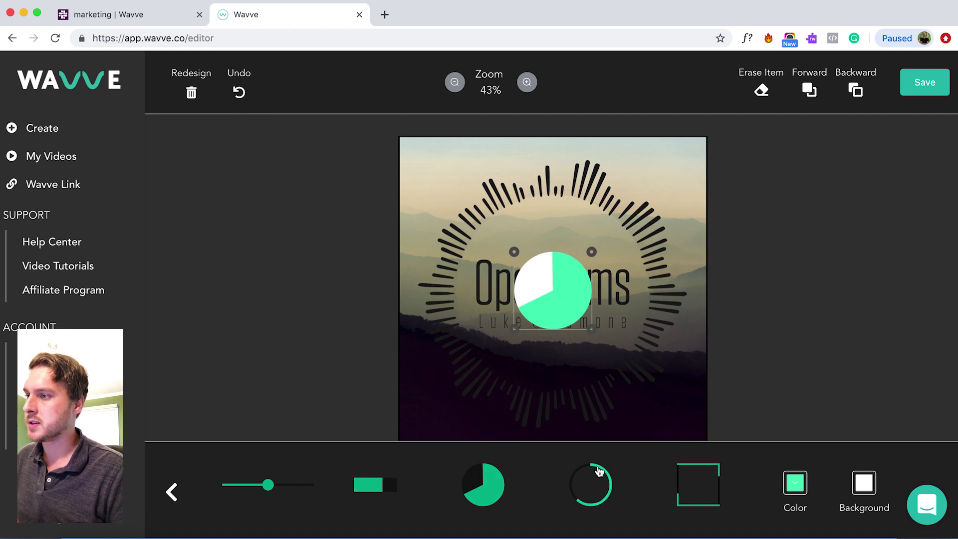
left_click(599, 472)
left_click(385, 483)
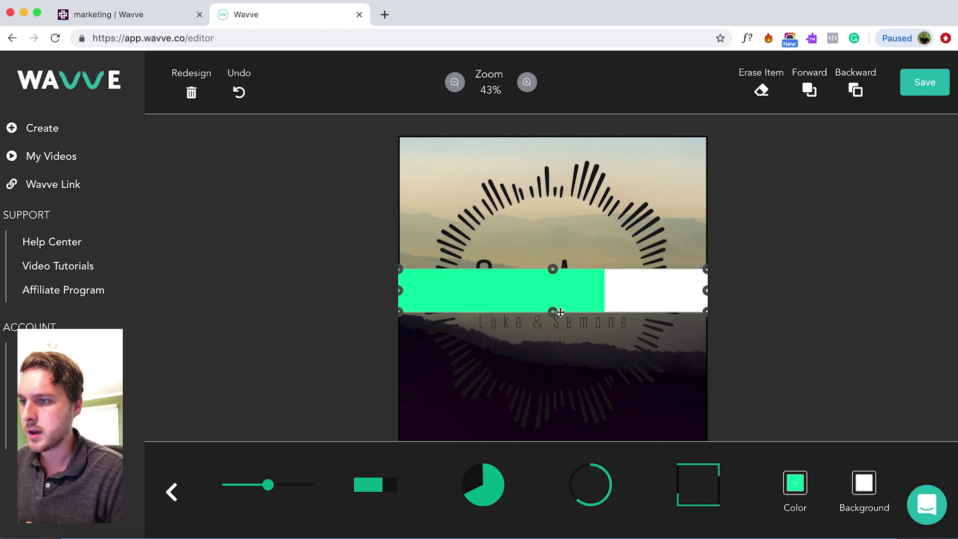
- Colour the bar muted green #73B79F and shrink it to a thin strip along the top
left_click(795, 482)
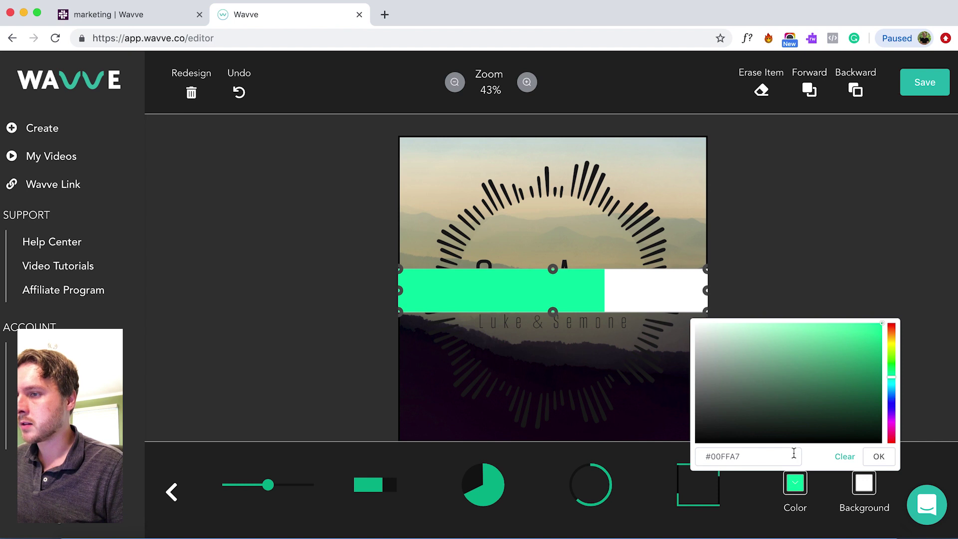
left_click_drag(786, 377, 764, 356)
left_click(880, 458)
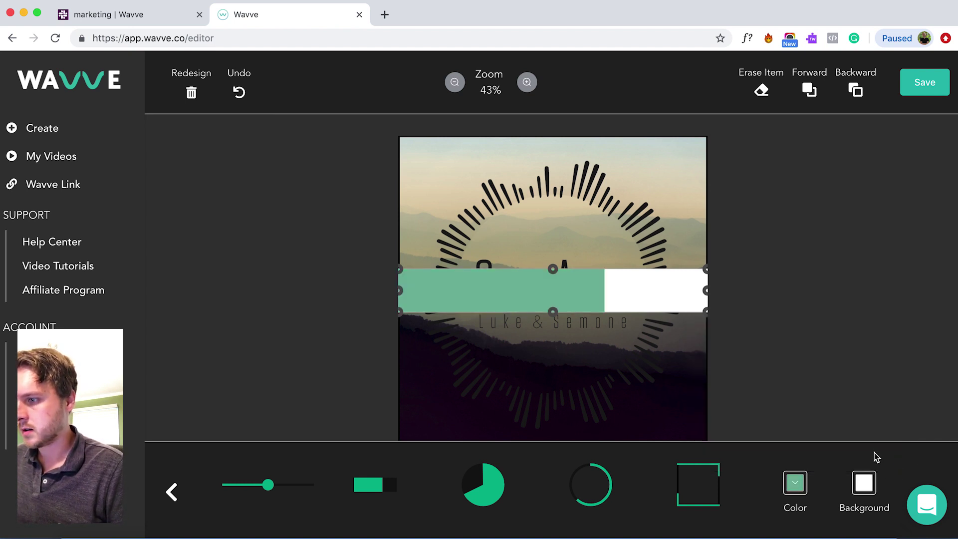
left_click_drag(552, 270, 546, 138)
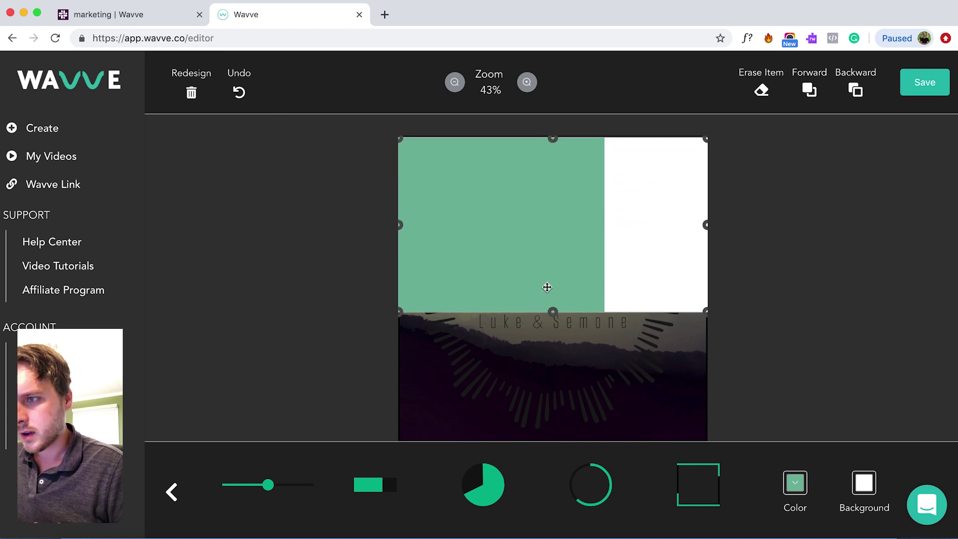
left_click_drag(551, 315, 539, 145)
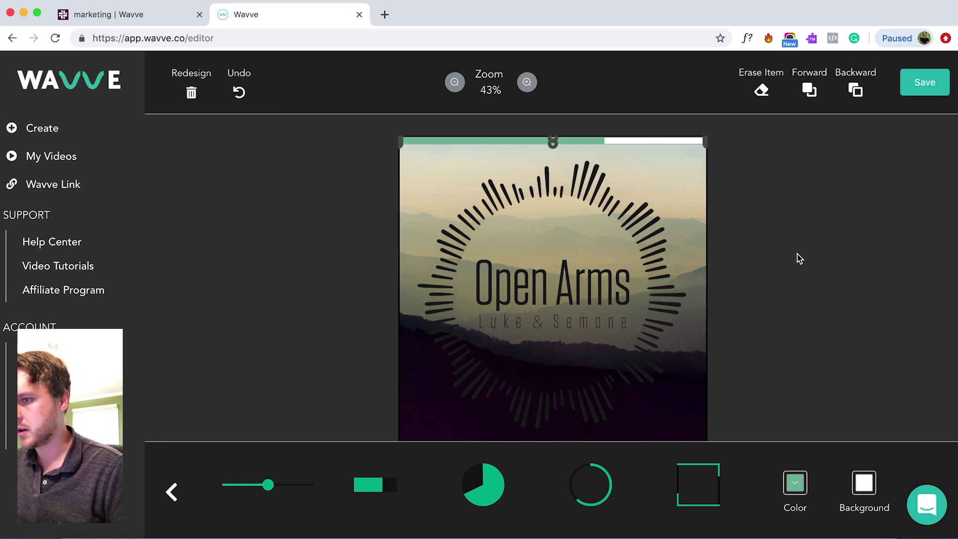
left_click(172, 493)
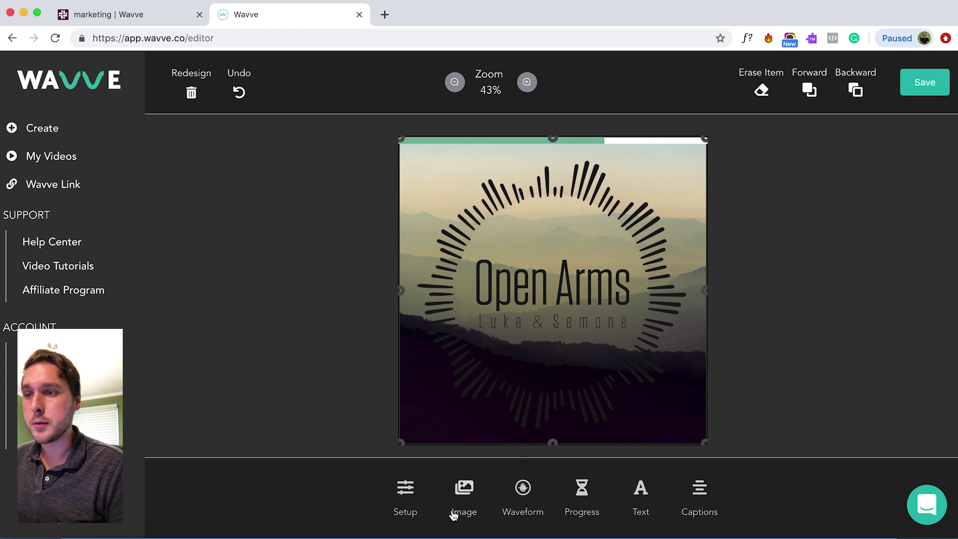
- Add a text box reading 'This is my custom text'
left_click(463, 493)
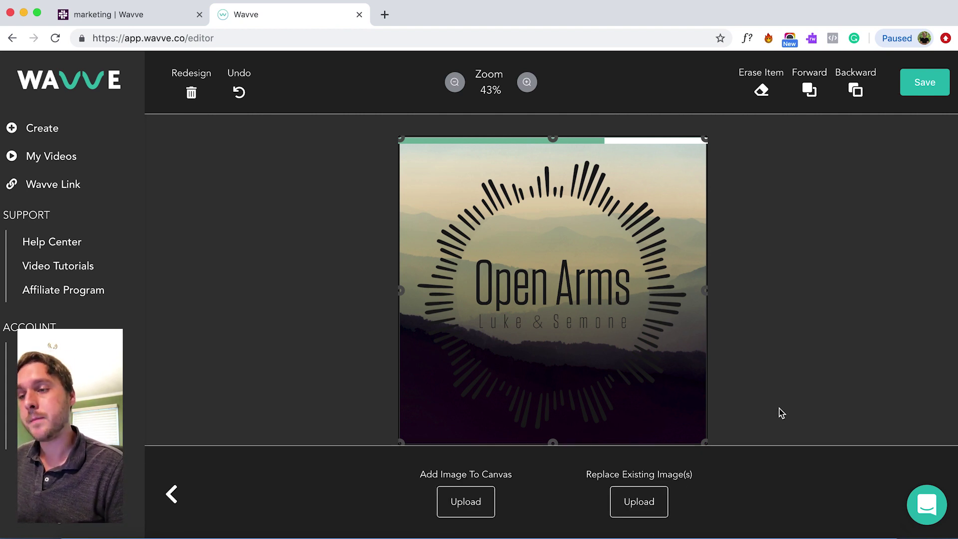
left_click(172, 494)
left_click(643, 491)
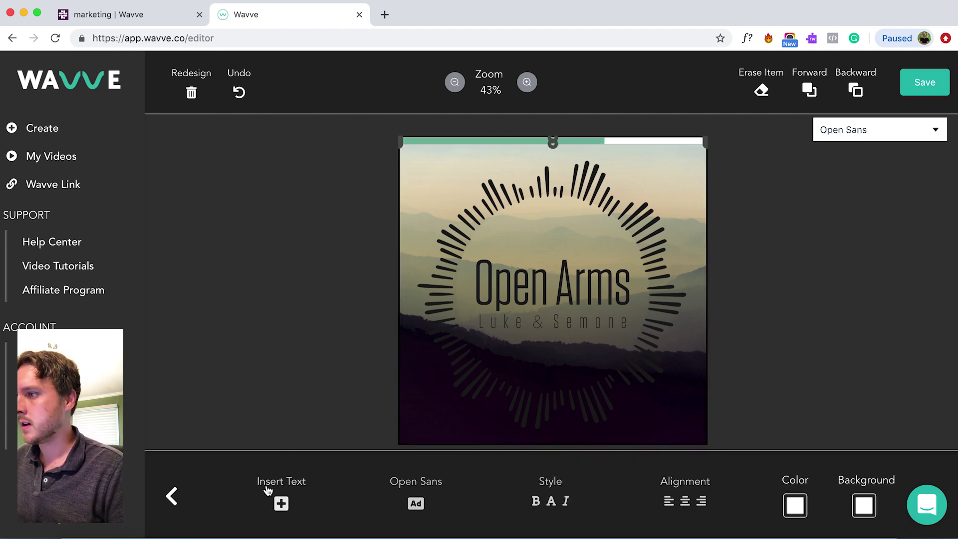
left_click(282, 503)
double_click(499, 175)
type("This is my custom text")
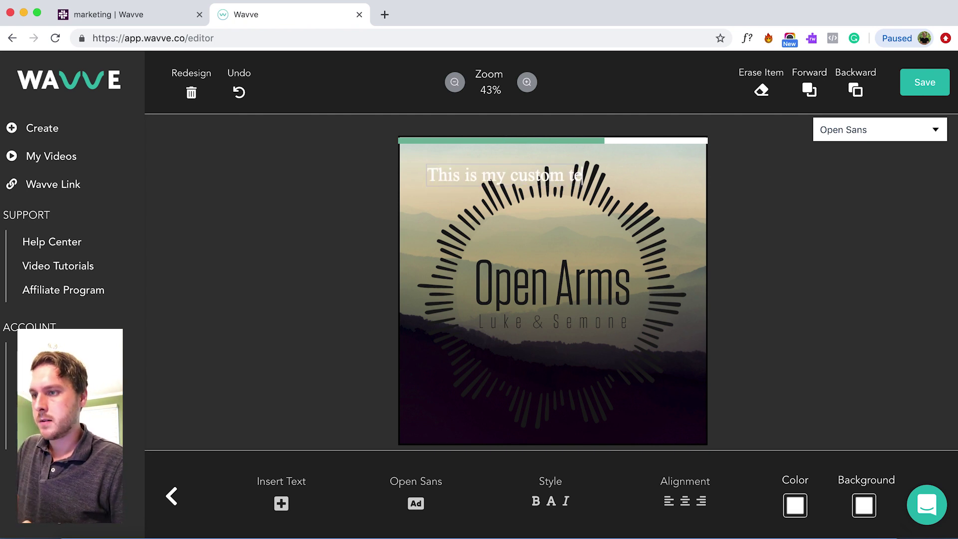
- Set the custom text's font to Rubik, then erase the text element
left_click(410, 504)
left_click(877, 184)
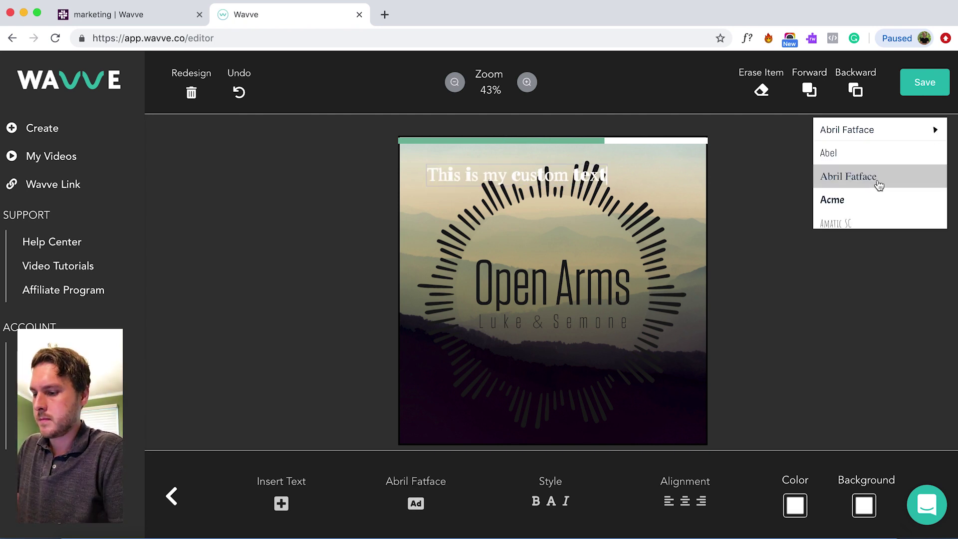
scroll(898, 194, "down", 10)
scroll(899, 196, "up", 2)
left_click(856, 189)
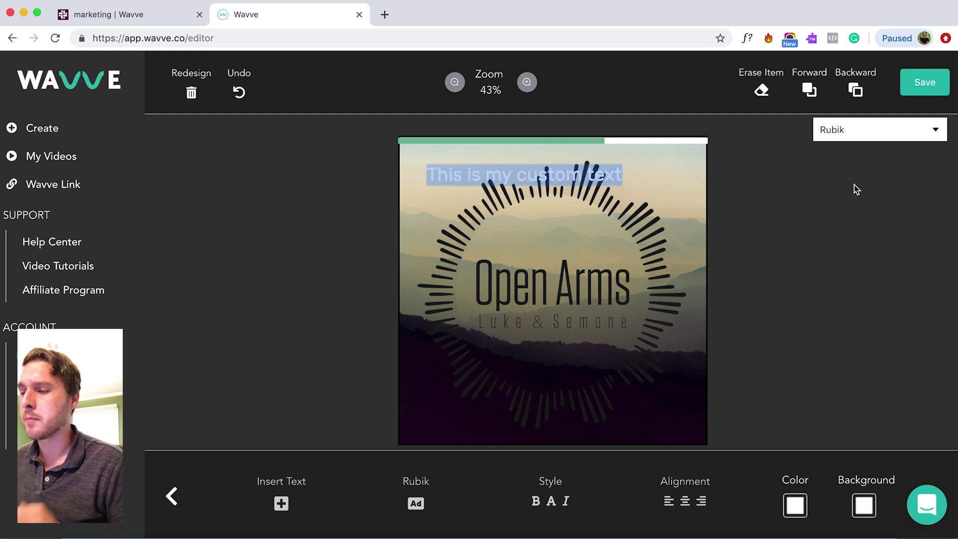
left_click(879, 193)
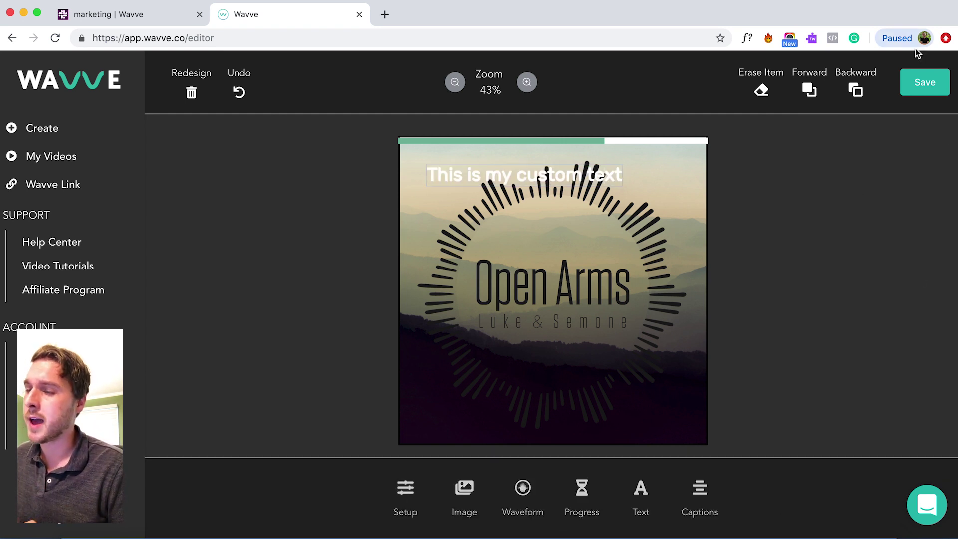
left_click(761, 93)
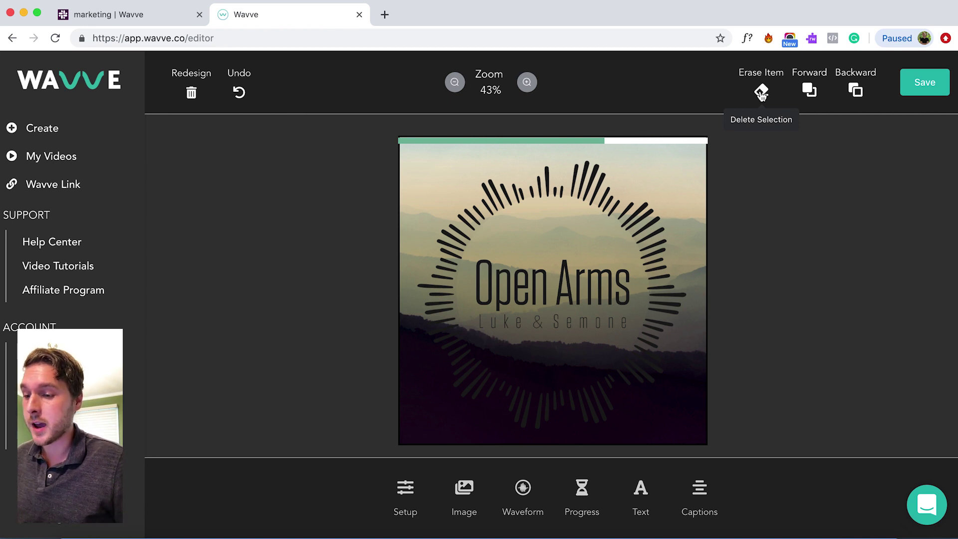
- Save the design and upload 3_Jacob.mp3 as the audio track
left_click(924, 94)
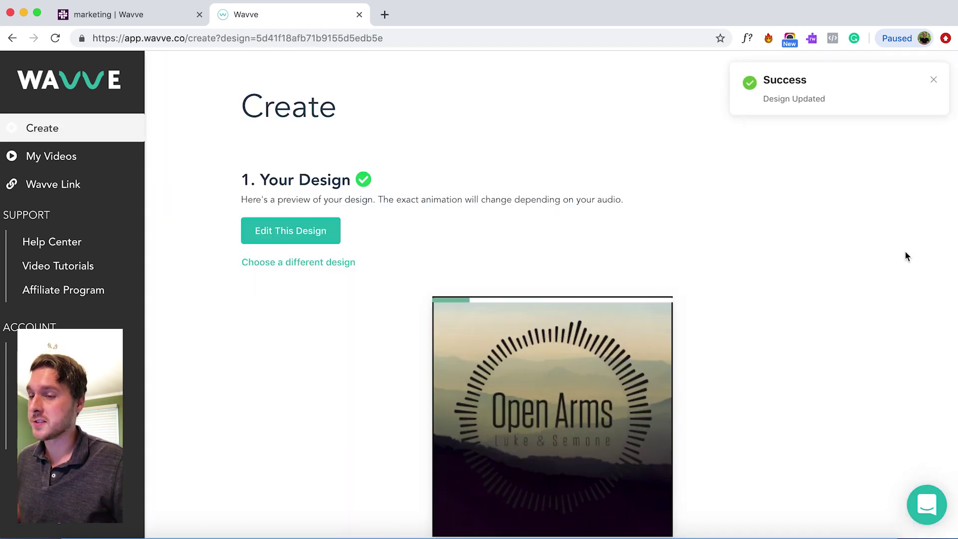
scroll(905, 252, "down", 2)
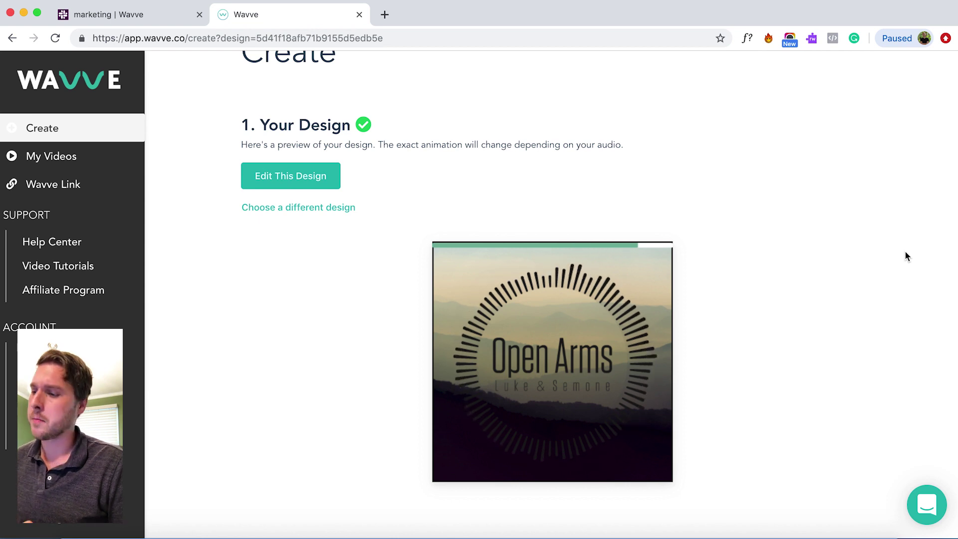
scroll(821, 462, "down", 5)
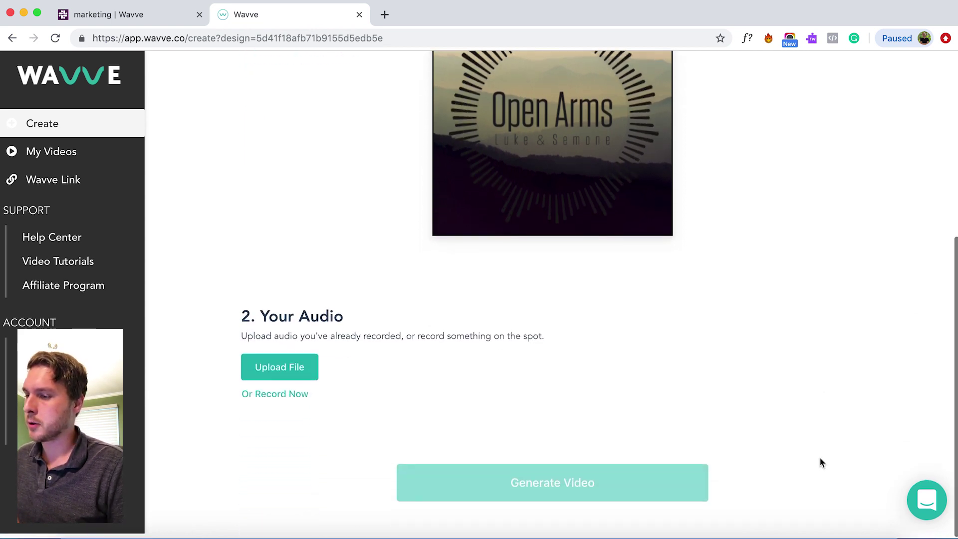
left_click(284, 373)
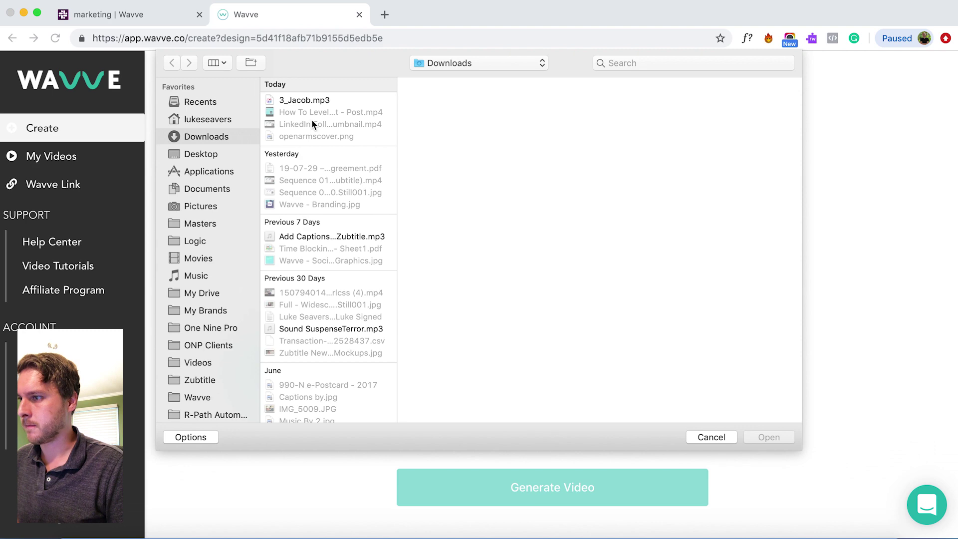
left_click(311, 100)
left_click(751, 438)
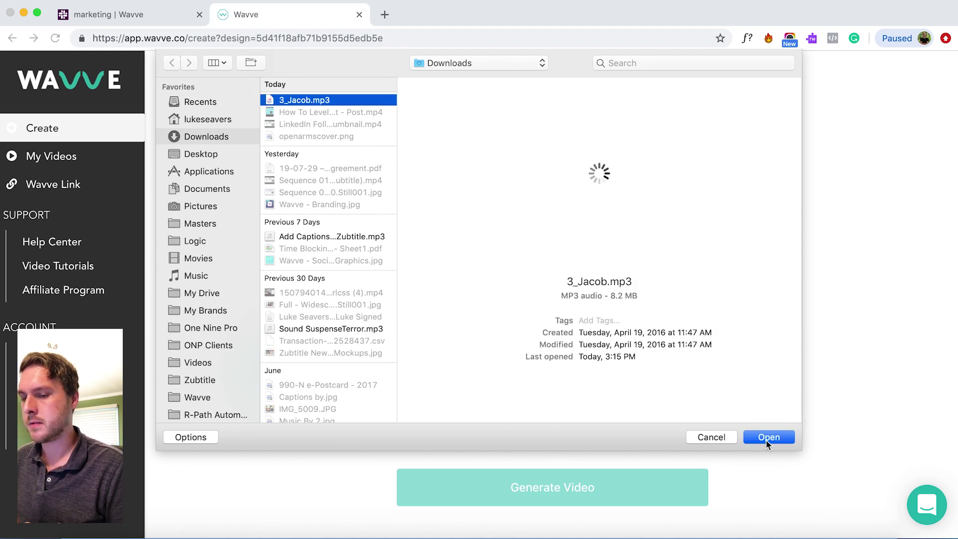
scroll(911, 416, "down", 4)
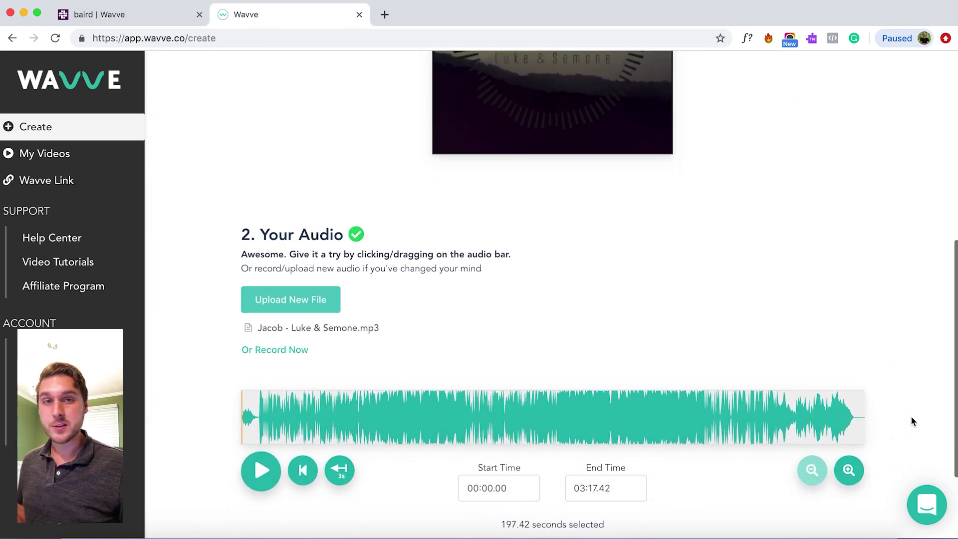
- Select a 99.56-second range from 00:42.79 to 02:22.34, then zoom in twice
scroll(911, 419, "down", 1)
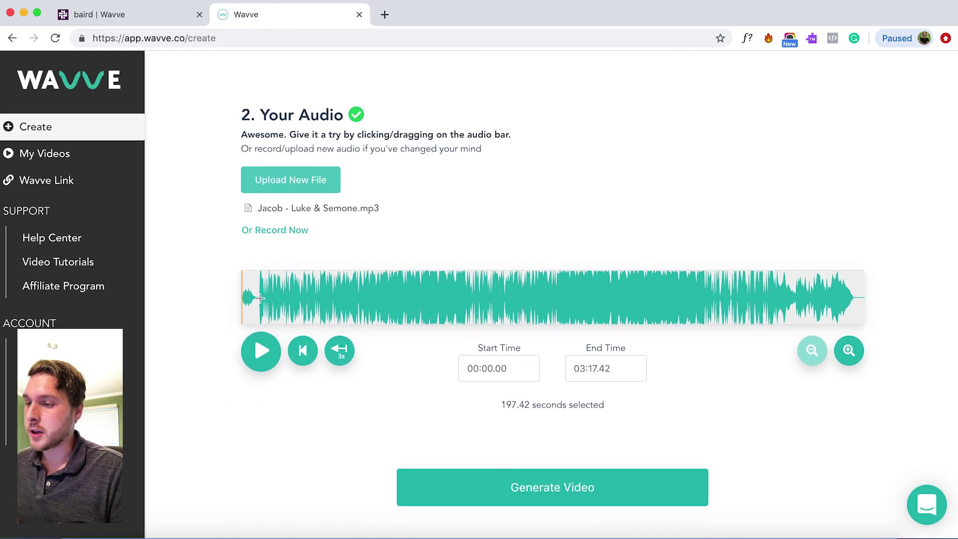
left_click_drag(260, 298, 575, 297)
left_click_drag(339, 289, 599, 289)
left_click_drag(718, 300, 568, 295)
left_click_drag(571, 295, 587, 295)
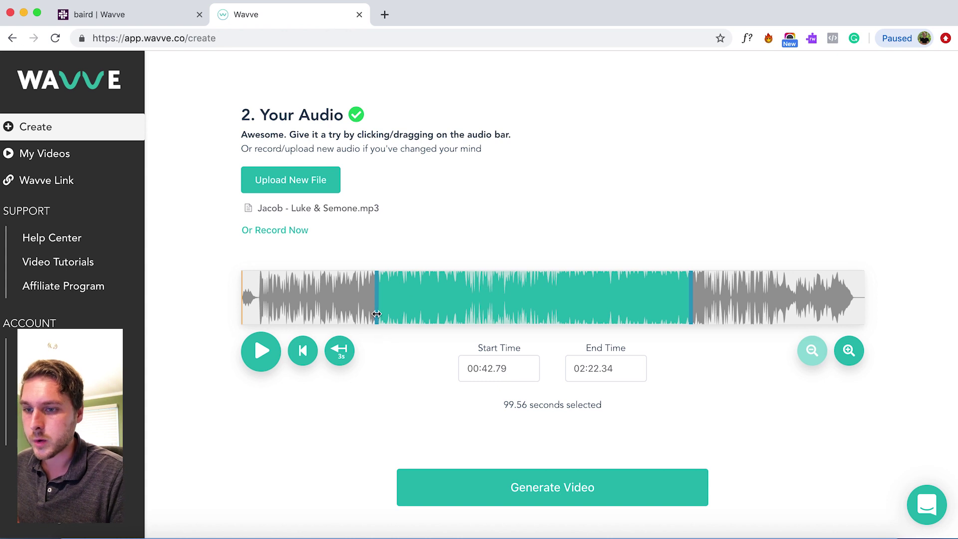
left_click(848, 350)
left_click(850, 350)
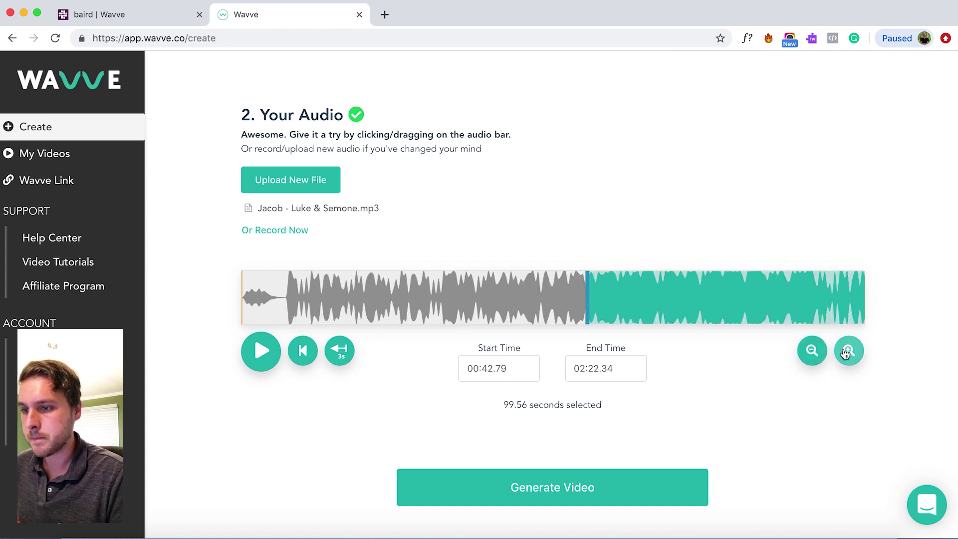
- Move the selection start later and preview the audio around the edit points
left_click_drag(588, 298, 659, 298)
left_click(269, 358)
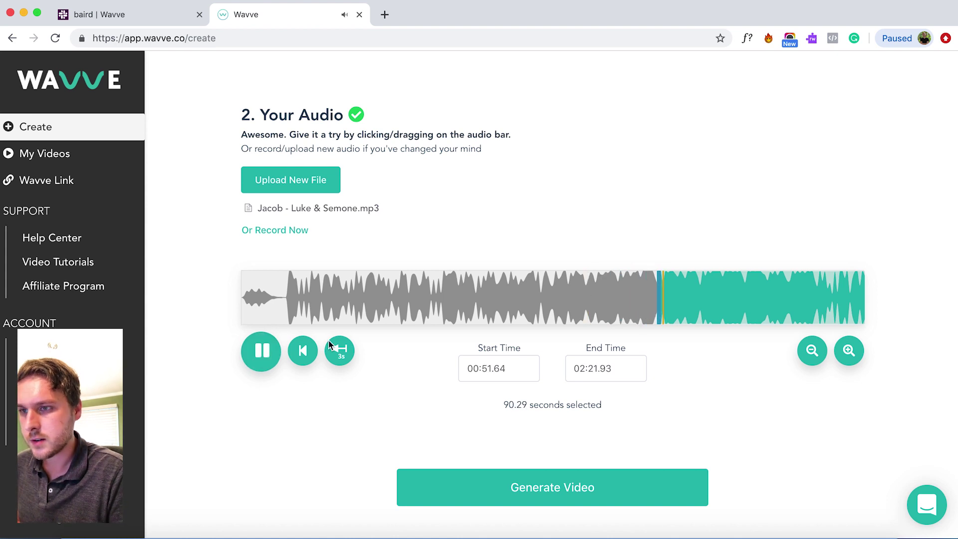
left_click(263, 361)
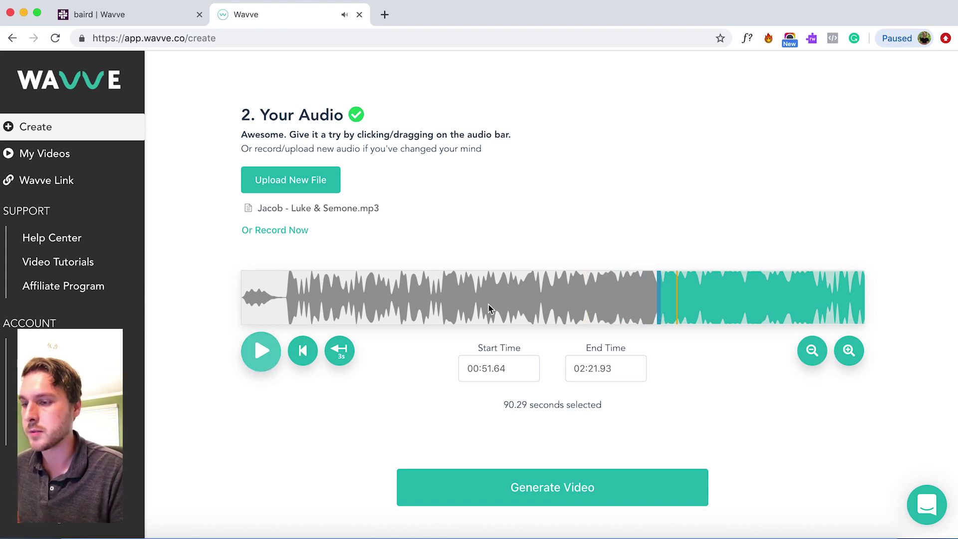
left_click(660, 299)
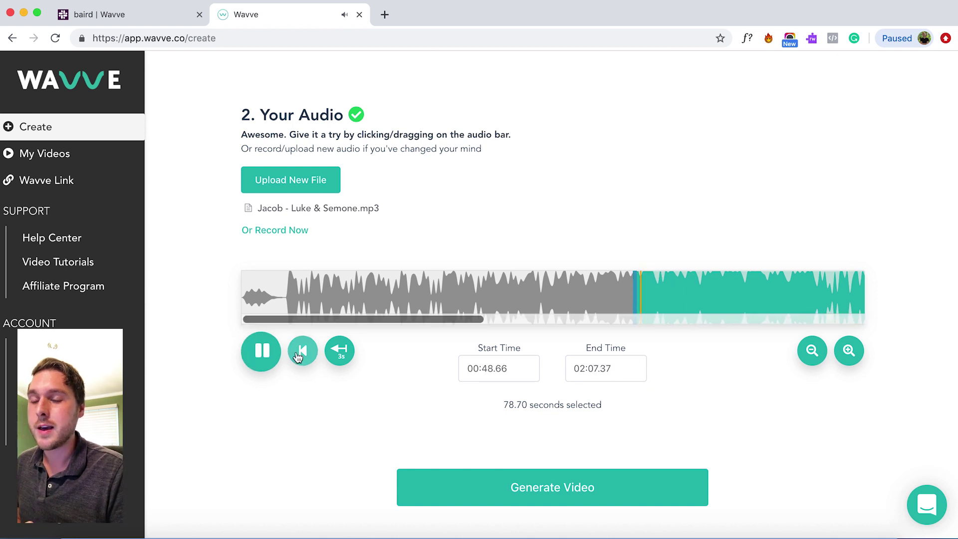
mouse_move(454, 322)
left_mouse_down()
mouse_move(557, 324)
mouse_move(456, 324)
left_mouse_up()
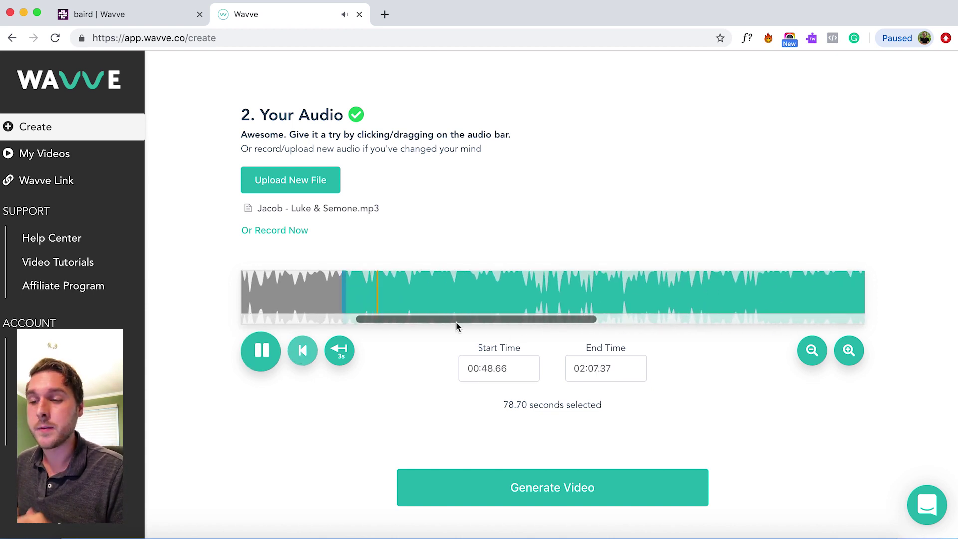
left_click(816, 356)
left_click(817, 356)
left_click(701, 313)
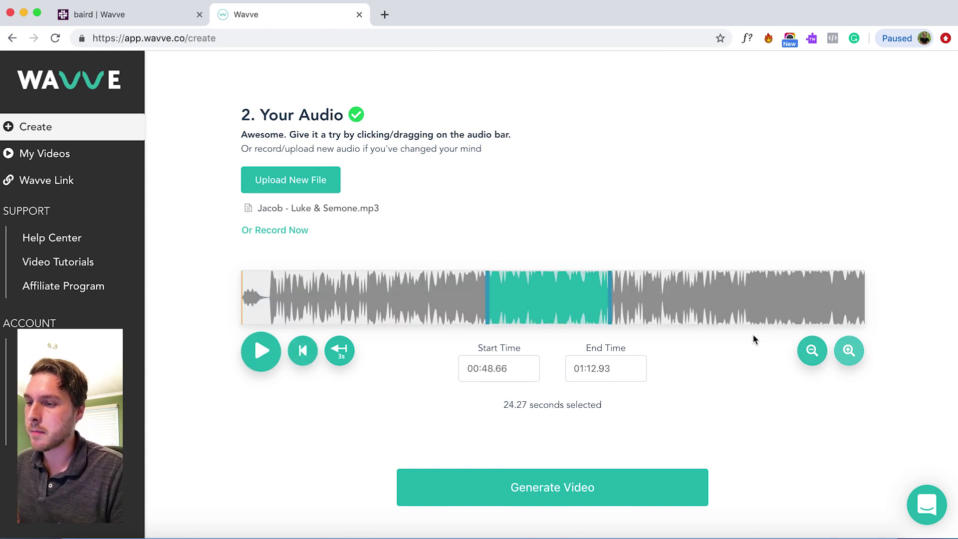
left_click(340, 355)
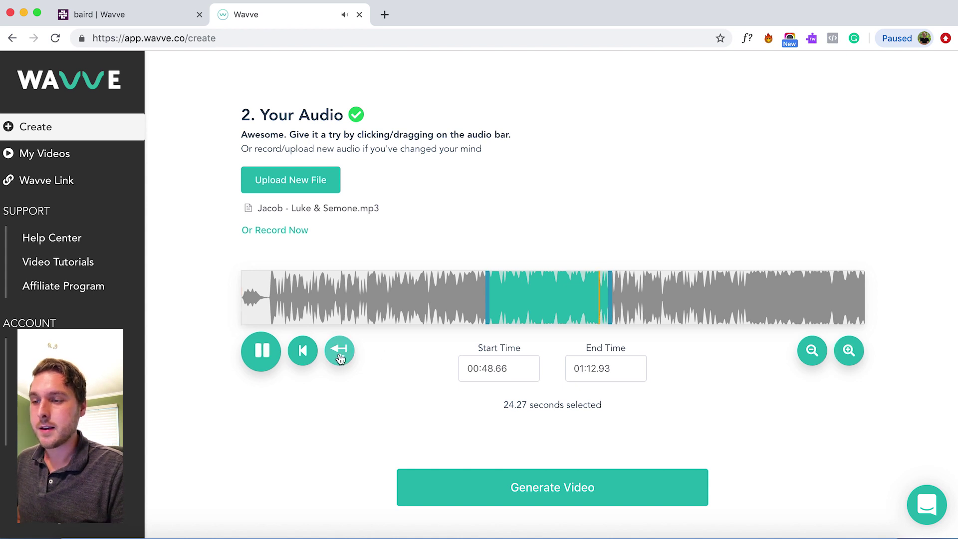
left_click(261, 353)
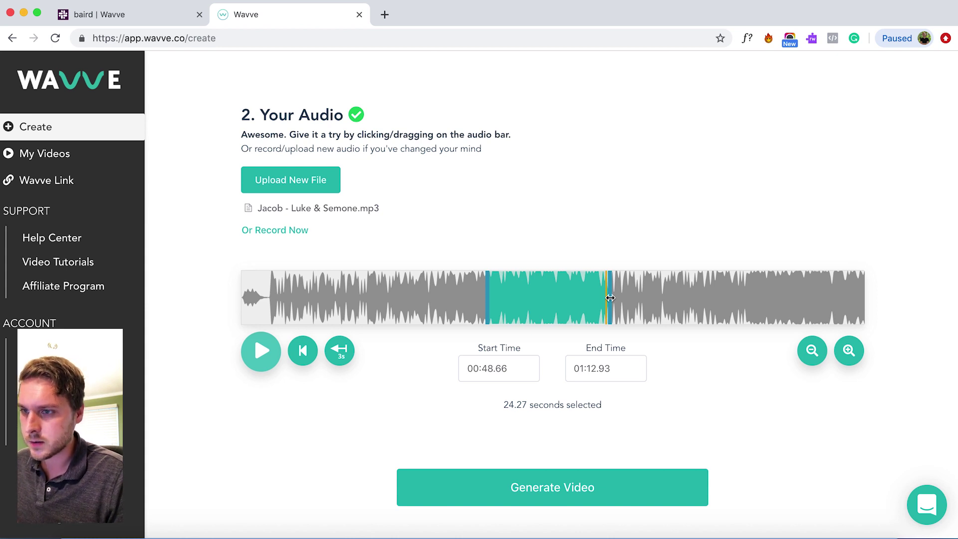
- Fine-tune the selection end to 01:11.34, replaying the last seconds to check it
left_click_drag(610, 298, 603, 298)
left_click(344, 356)
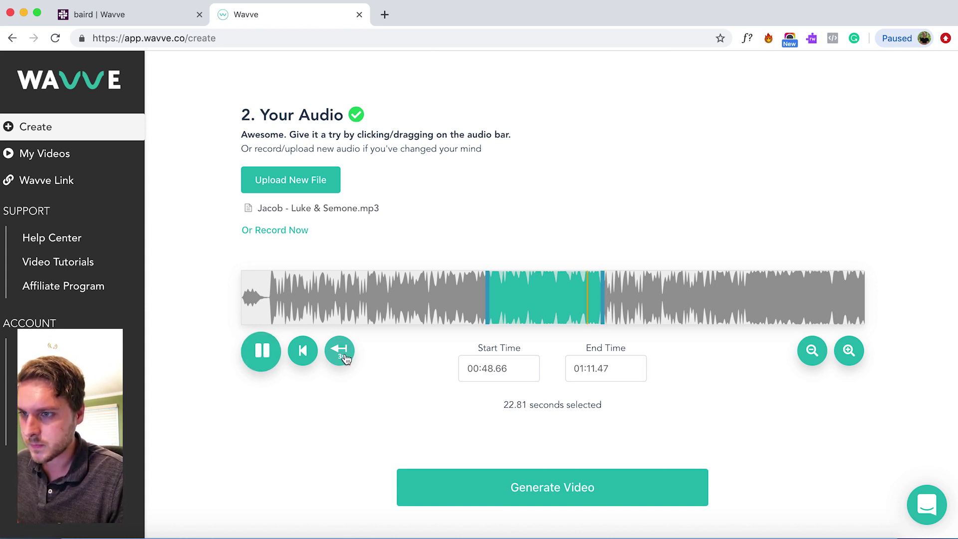
left_click_drag(604, 297, 606, 298)
left_click(267, 358)
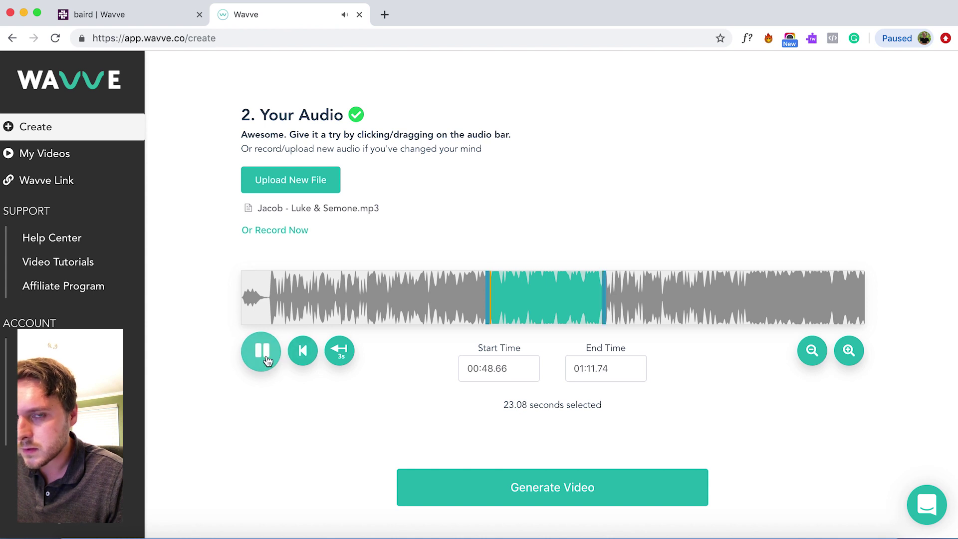
left_click(266, 358)
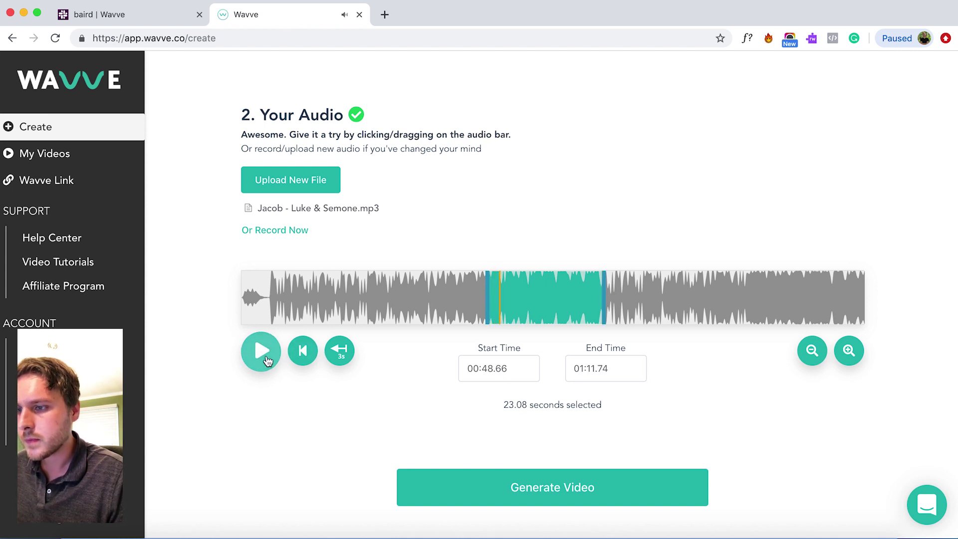
left_click(347, 353)
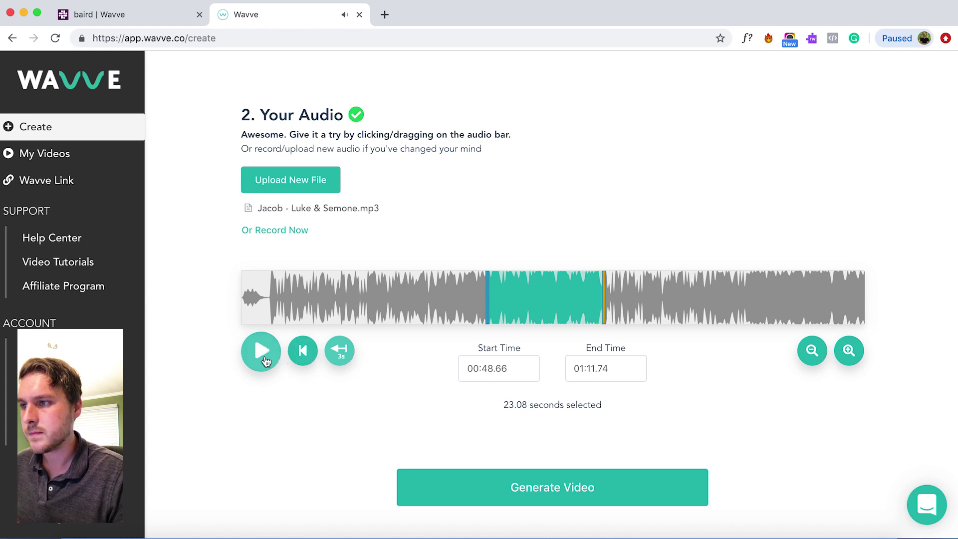
left_click_drag(604, 295, 602, 295)
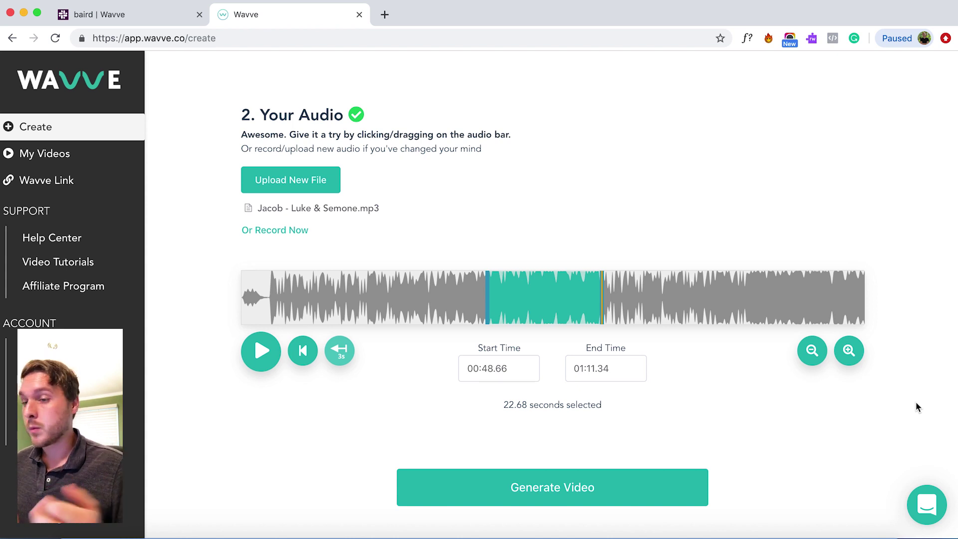
- Generate the video and view the new 22-second Open Arms clip in My Videos
left_click(632, 487)
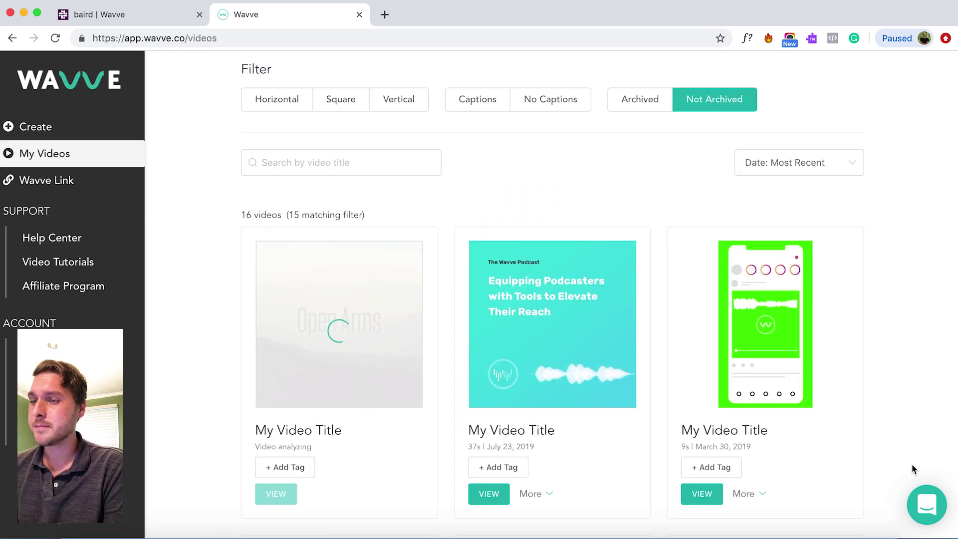
scroll(415, 503, "down", 2)
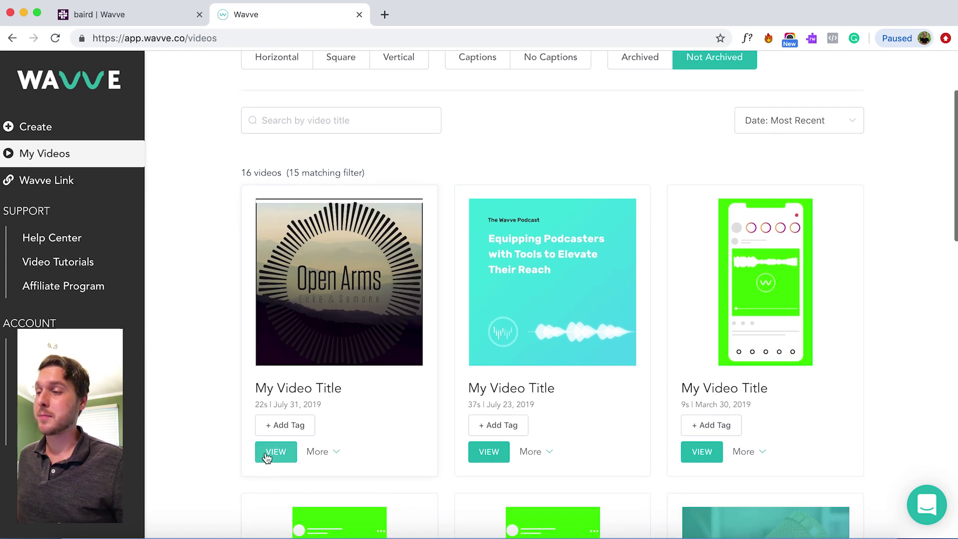
left_click(268, 454)
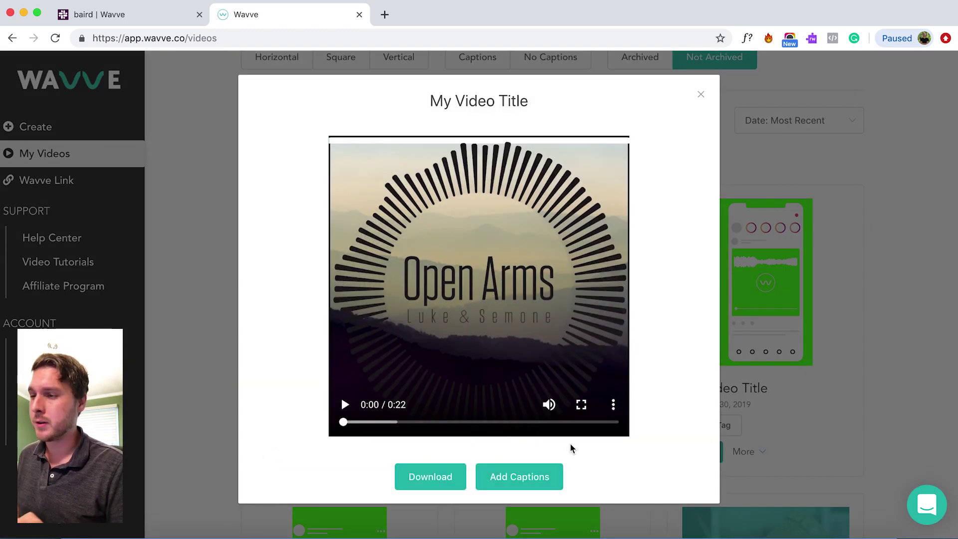
- Play the Open Arms preview through to 0:22, then download the finished video
left_click(344, 405)
left_click(345, 405)
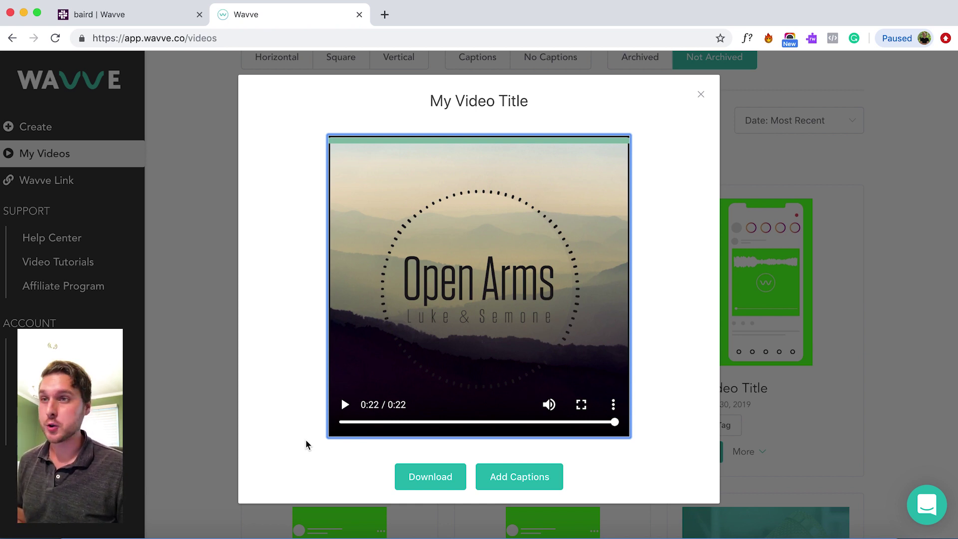
left_click(451, 480)
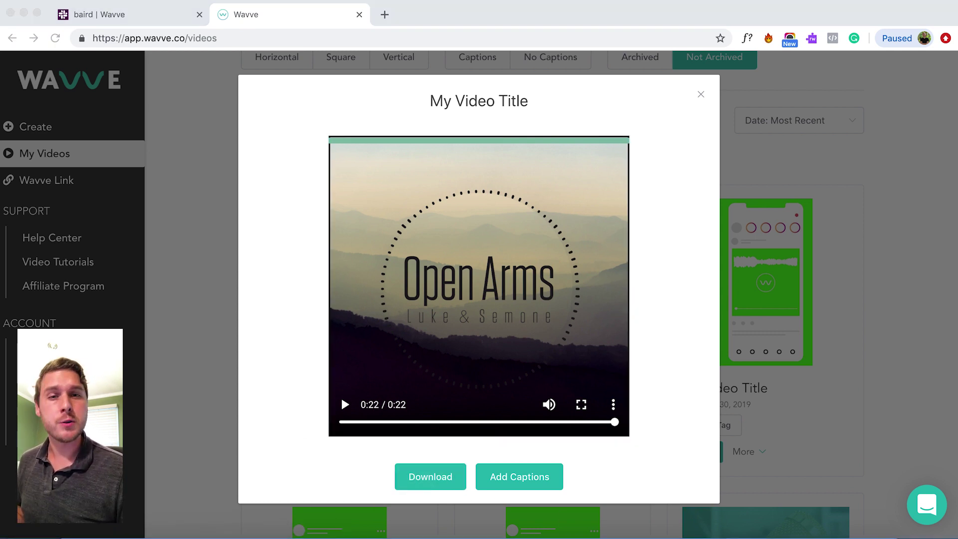